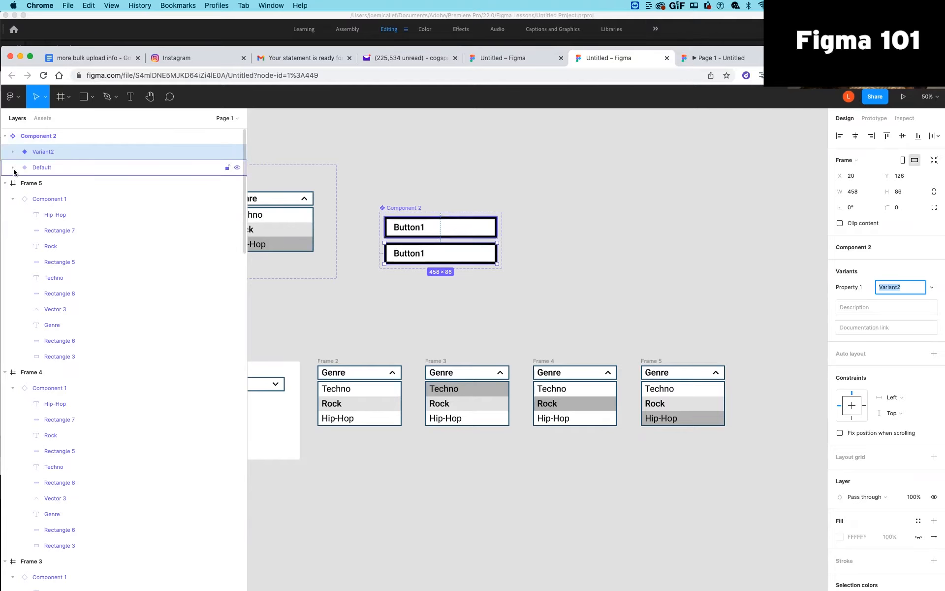
Step: Fill the rectangle in the Default variant of Component 2 with light red E9B4B4
click(69, 200)
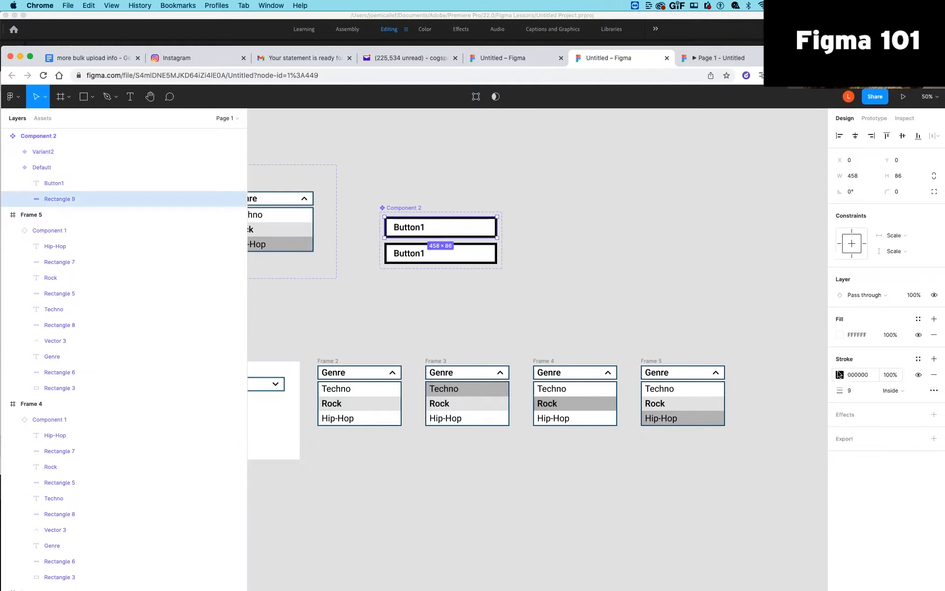
click(840, 334)
click(734, 352)
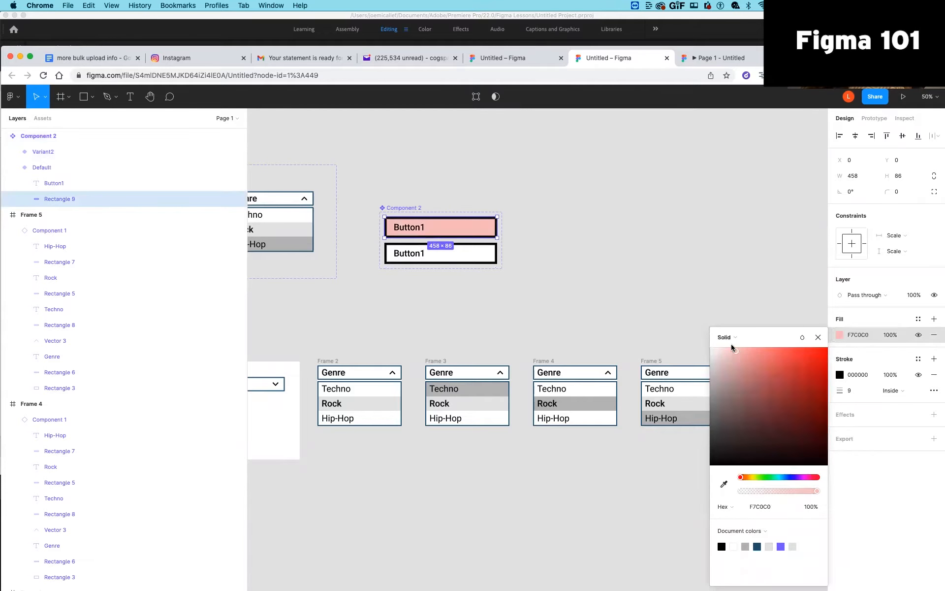
click(737, 357)
click(651, 295)
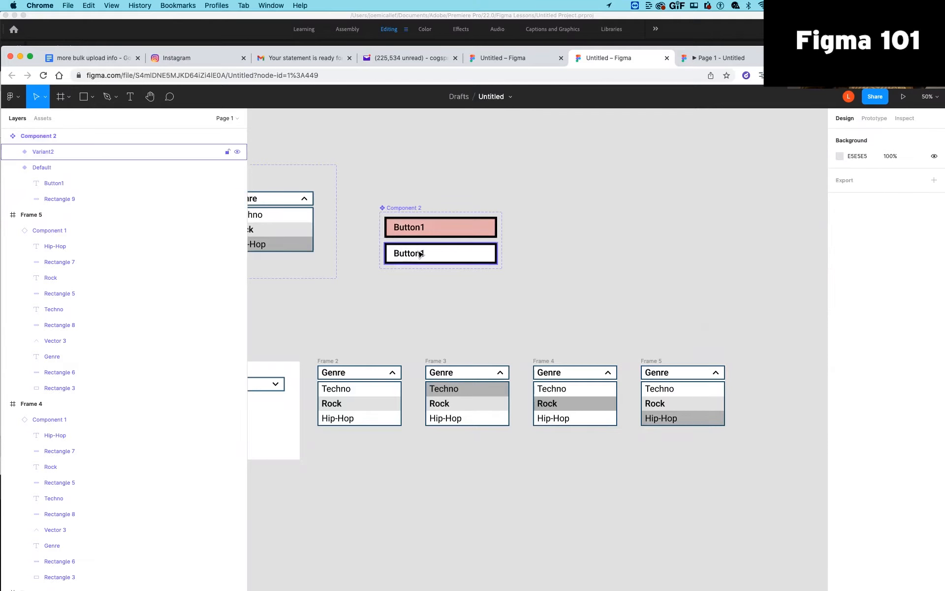
Step: Change the label text in the second variant of Component 2 to Button2
double_click(421, 254)
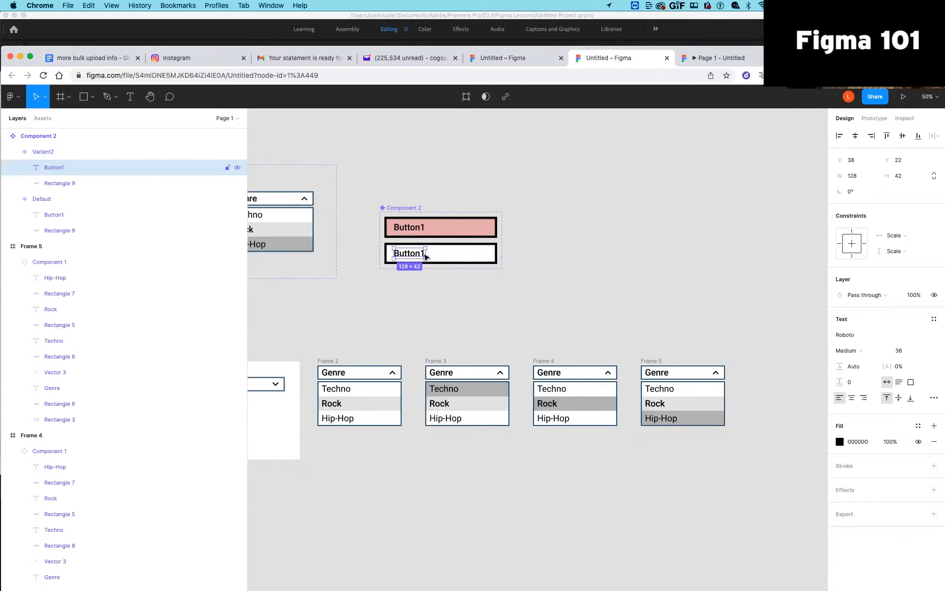
double_click(418, 251)
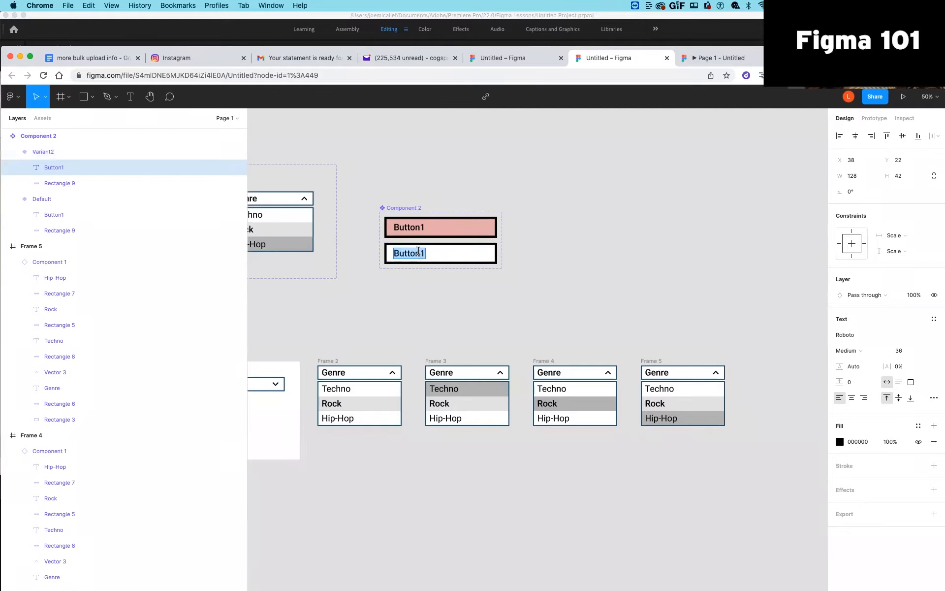
text(Button2)
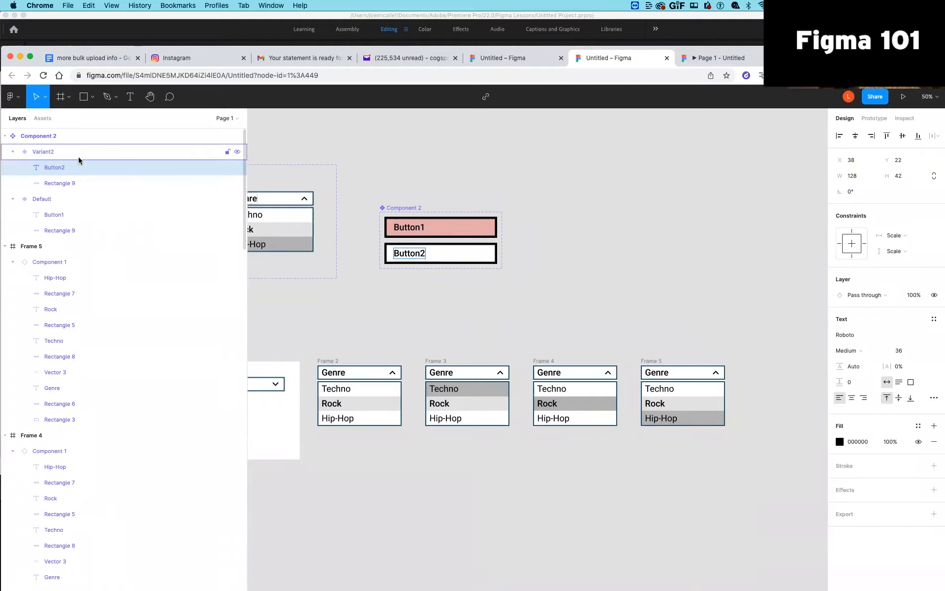
Step: Rename the Variant2 layer to button=off, replacing its whole property definition
click(51, 153)
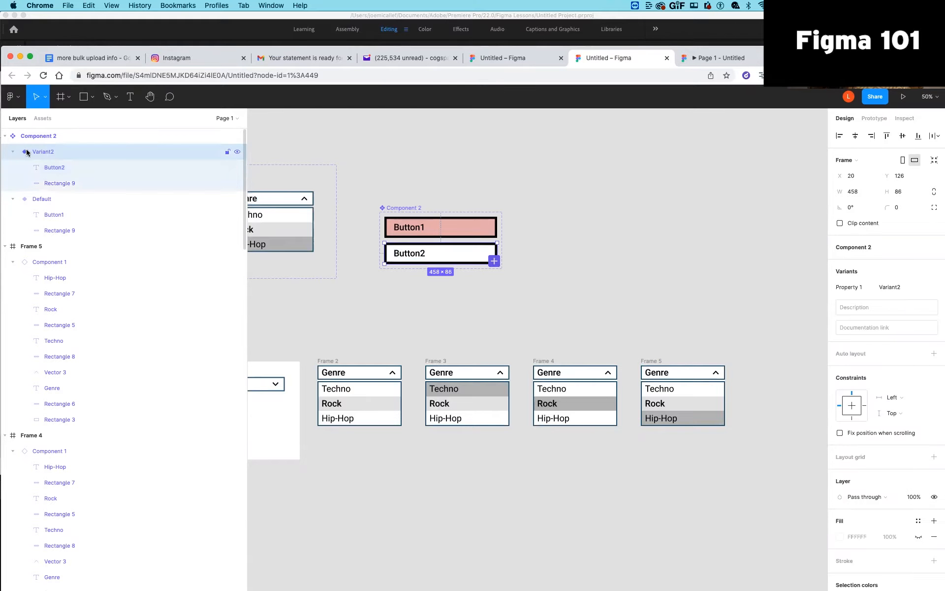
click(24, 137)
double_click(45, 150)
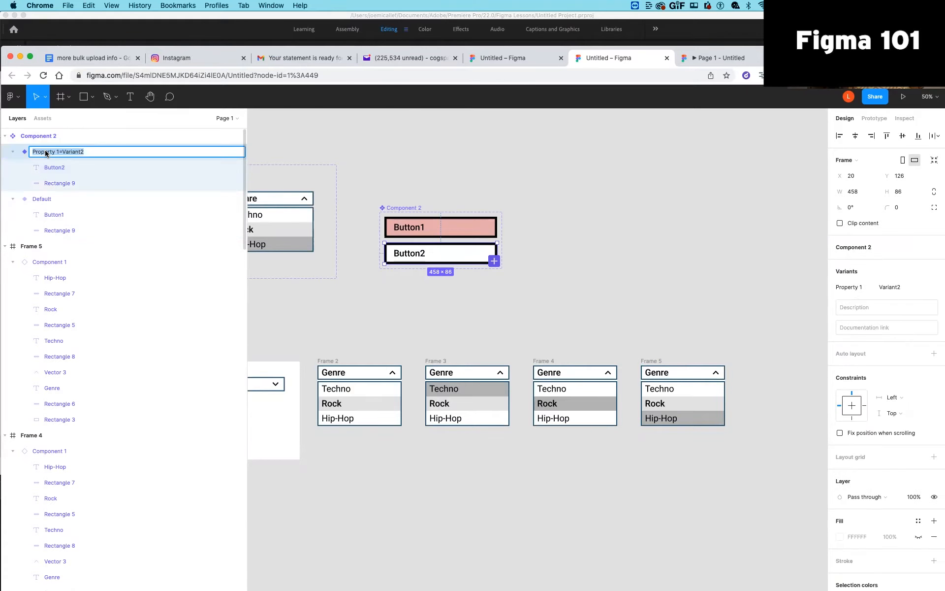
click(60, 176)
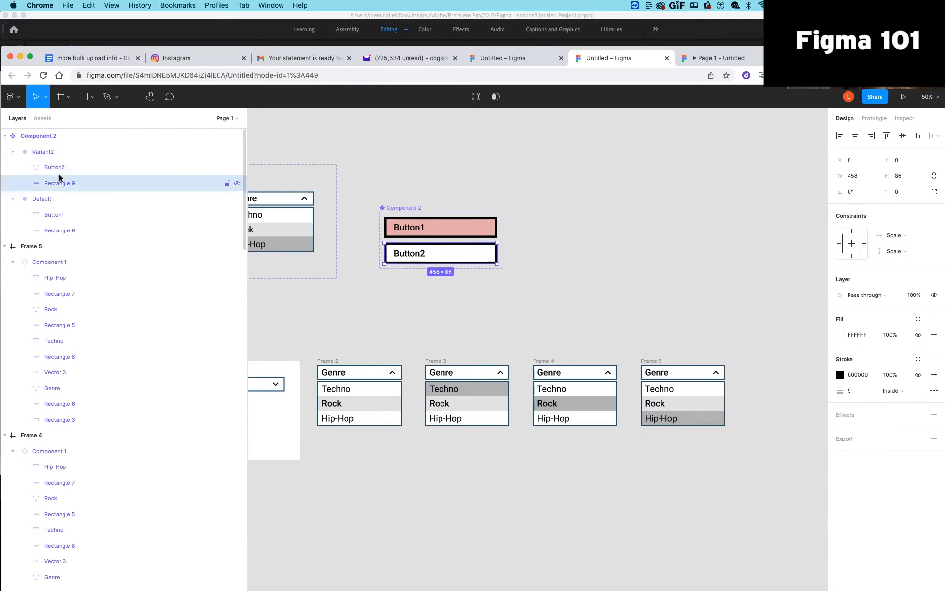
double_click(53, 152)
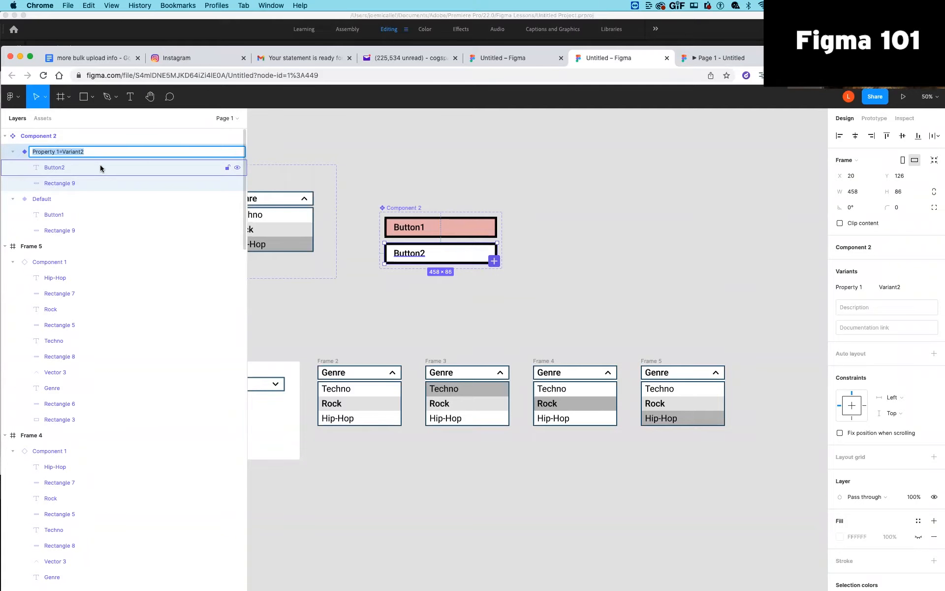
text(button=off)
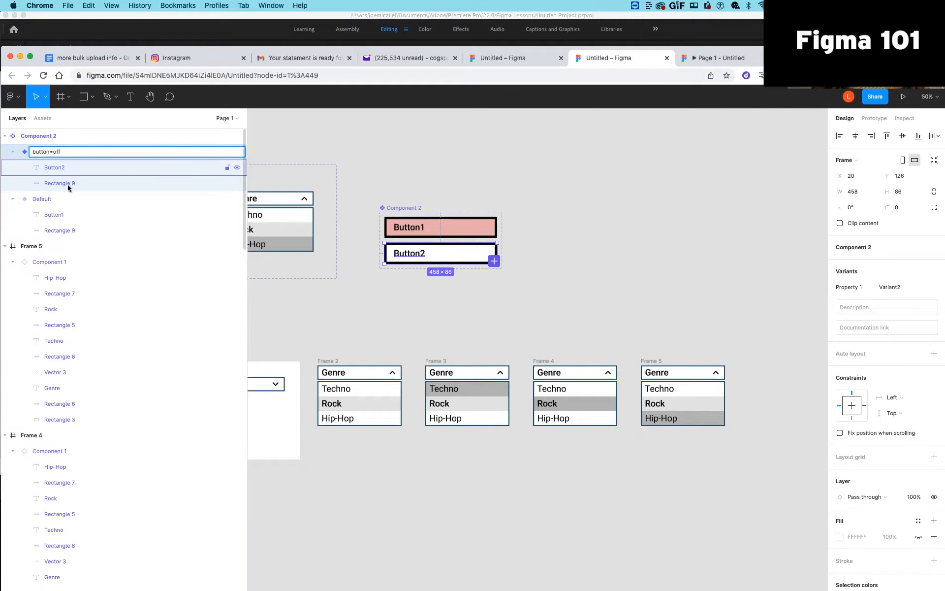
Step: Rename the Default variant's text layer to button=on and the Component 2 set to button
double_click(82, 214)
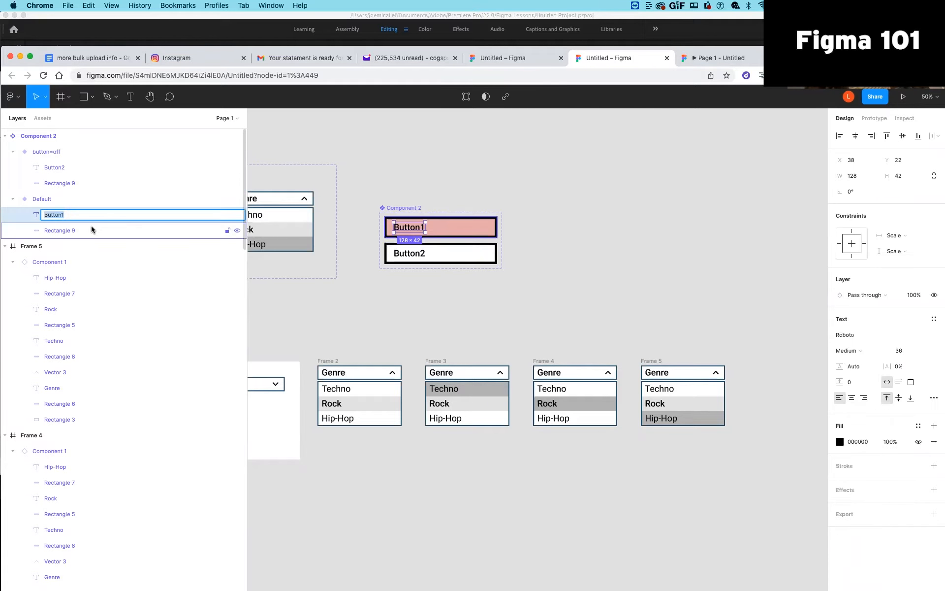
text(button=on)
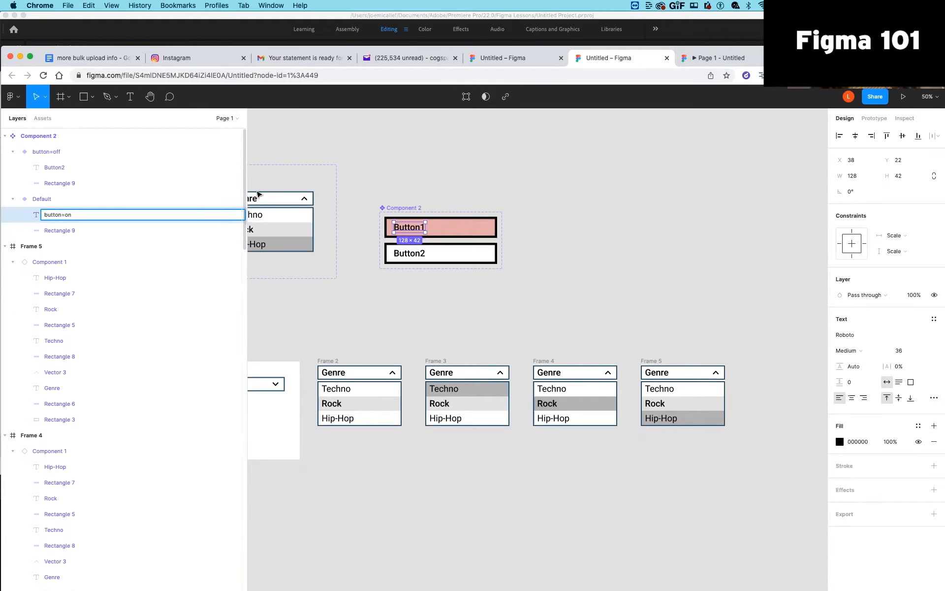
double_click(39, 137)
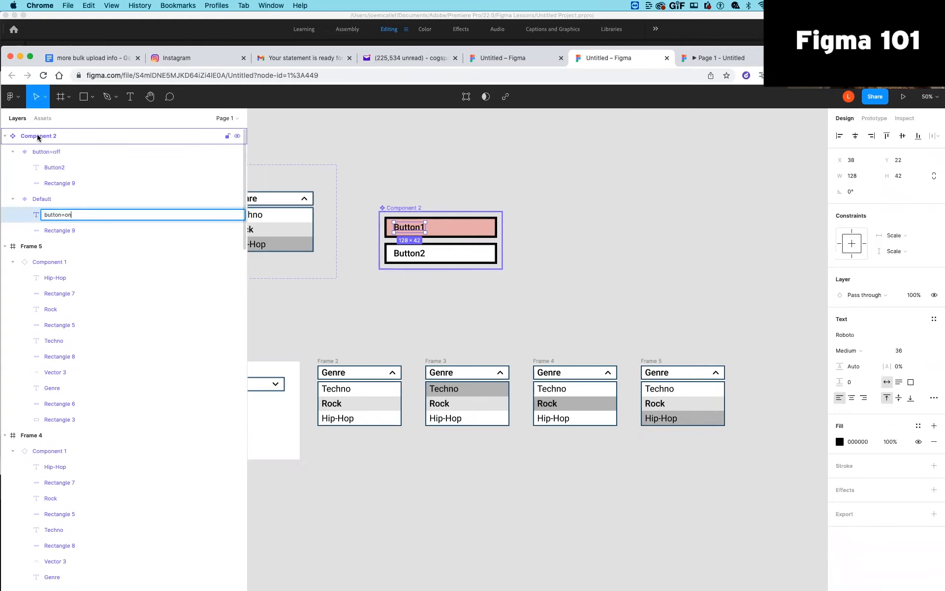
text(button)
key(Return)
key(Escape)
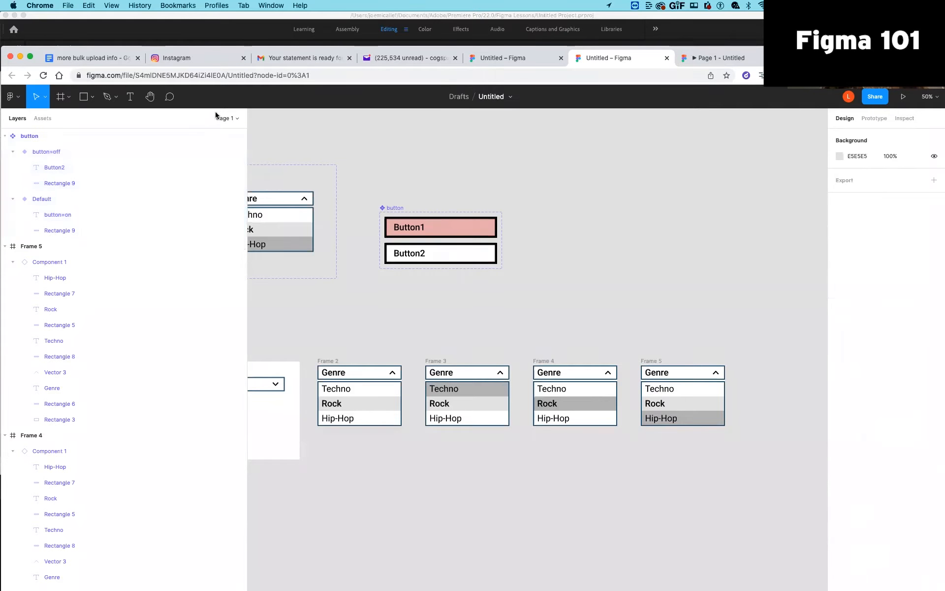
Step: Place an instance of the local button component beside the component set and set its button property to off
click(43, 118)
drag(57, 181, 639, 210)
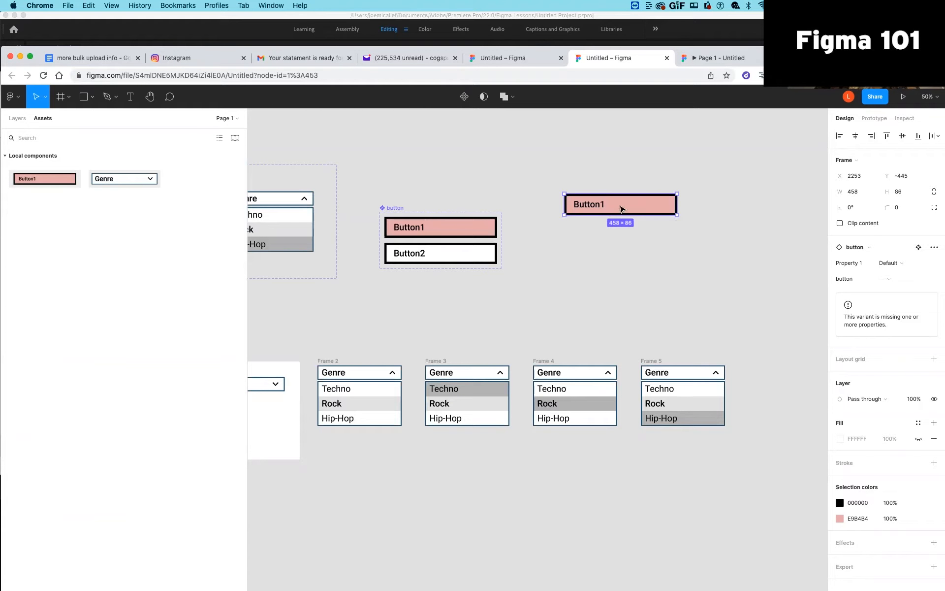
click(884, 279)
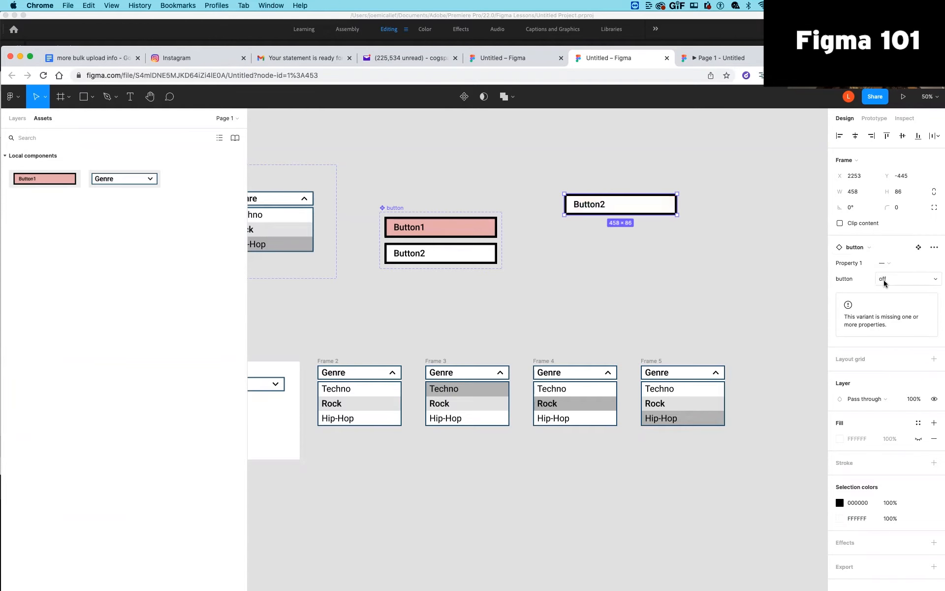
click(884, 279)
click(886, 279)
Step: Rename the Default variant layer of the button component set to button=on
click(17, 119)
click(46, 168)
click(49, 217)
double_click(49, 216)
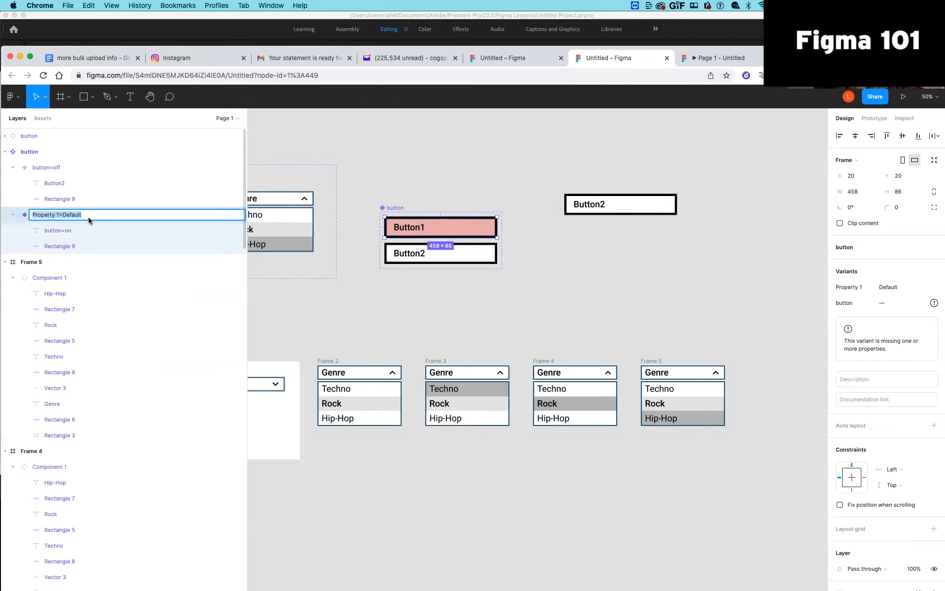
click(49, 168)
double_click(58, 214)
text(button=on)
key(Return)
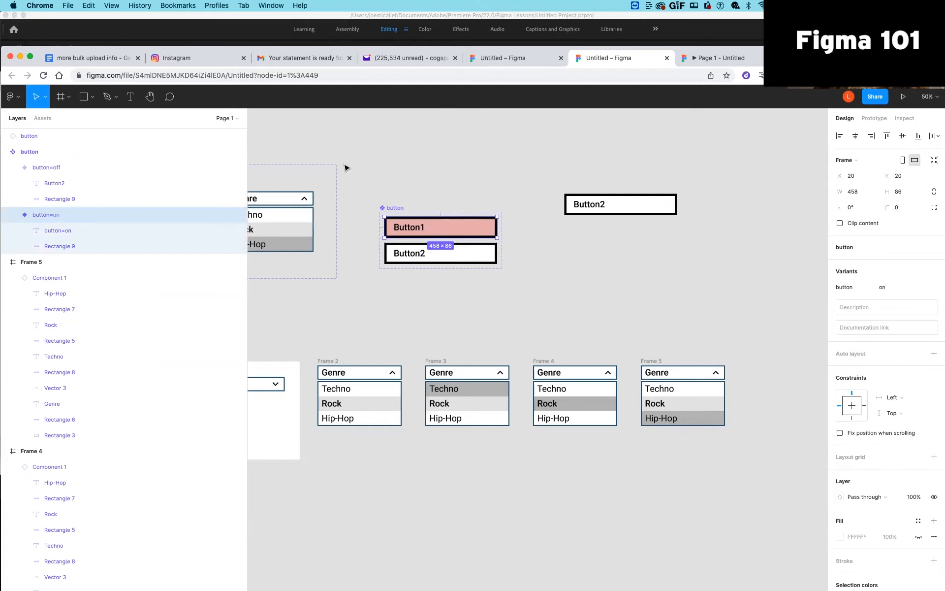
Step: Switch the placed instance's button property on and off repeatedly to test both variants, ending on off
click(617, 210)
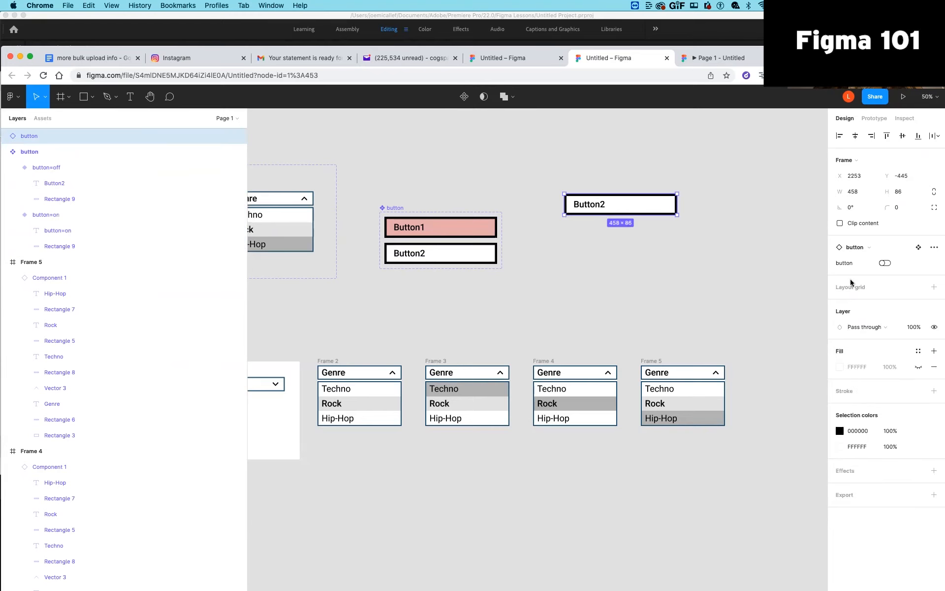
click(884, 262)
click(885, 263)
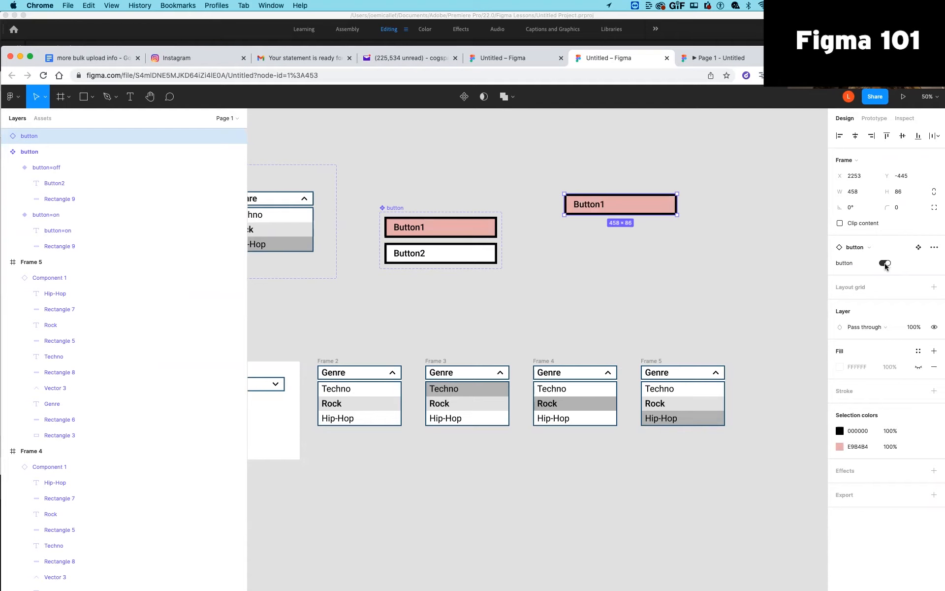
click(885, 262)
click(884, 263)
click(885, 263)
click(885, 262)
click(886, 263)
click(889, 264)
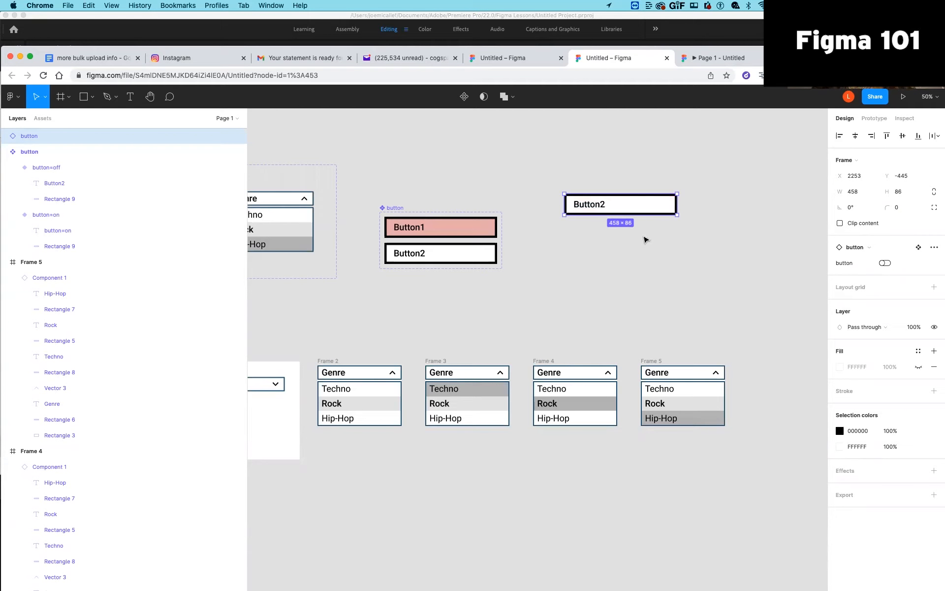
Step: Duplicate the button instance beside the original and switch the copy's button property on
scroll(622, 243, right, 5)
scroll(622, 242, up, 2)
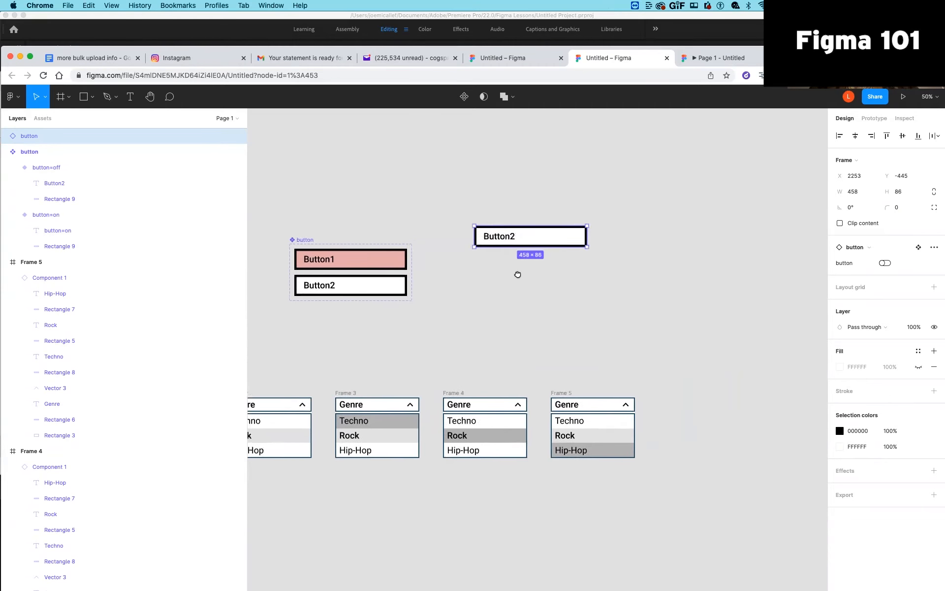
drag(458, 247, 608, 248)
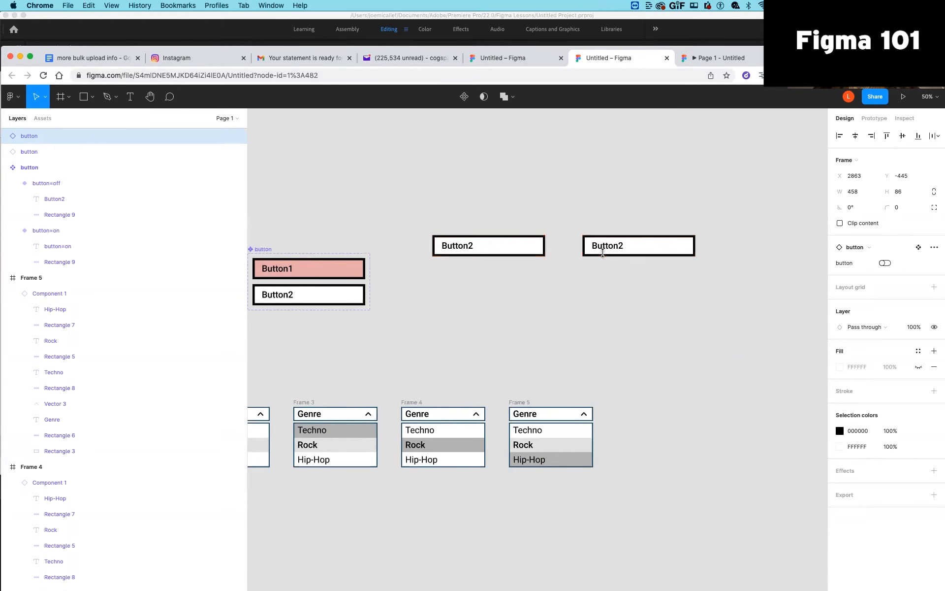
click(885, 263)
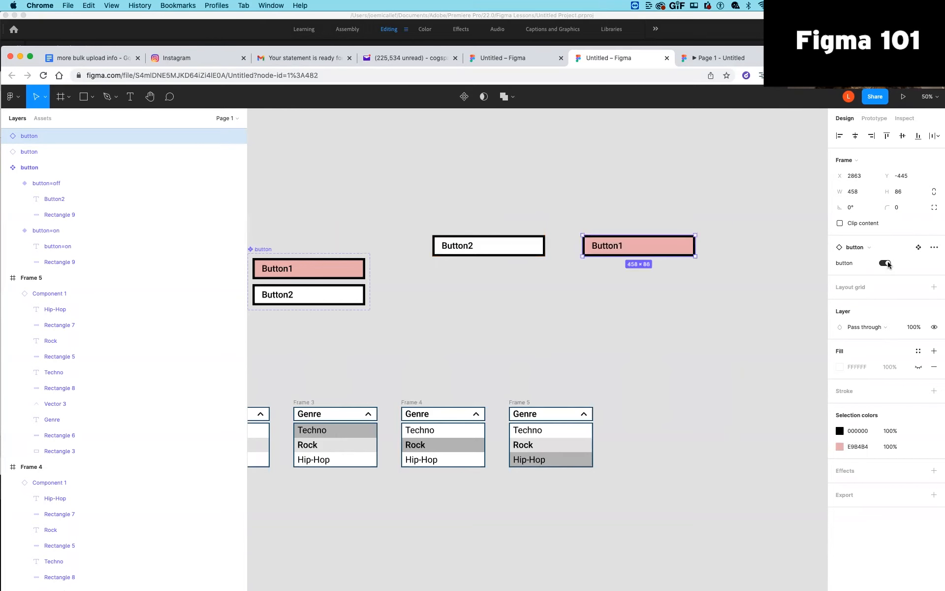
Step: Draw a frame about 554 × 346 around the Button2 instance and wrap the Button1 instance in its own frame
key(f)
drag(420, 225, 557, 311)
click(585, 252)
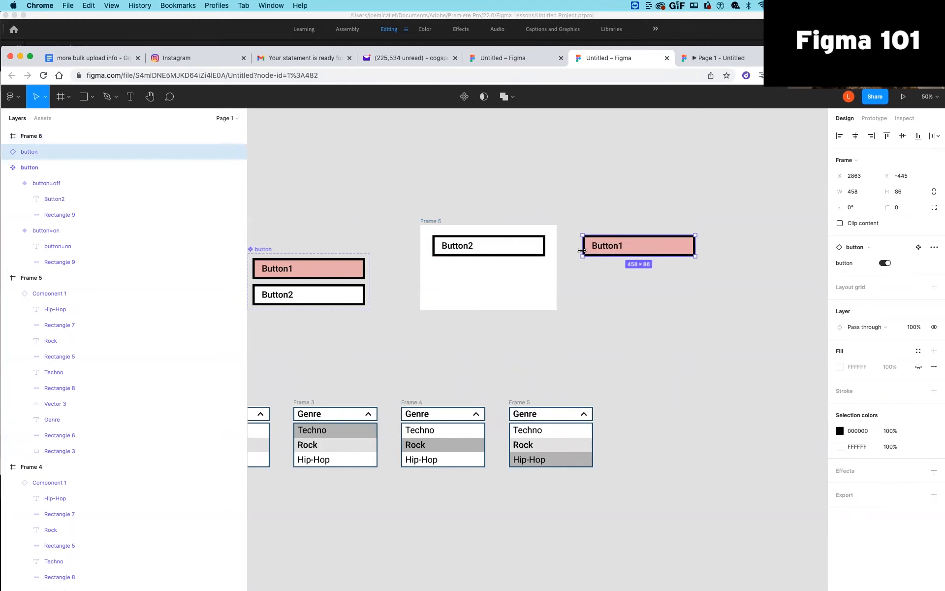
click(19, 98)
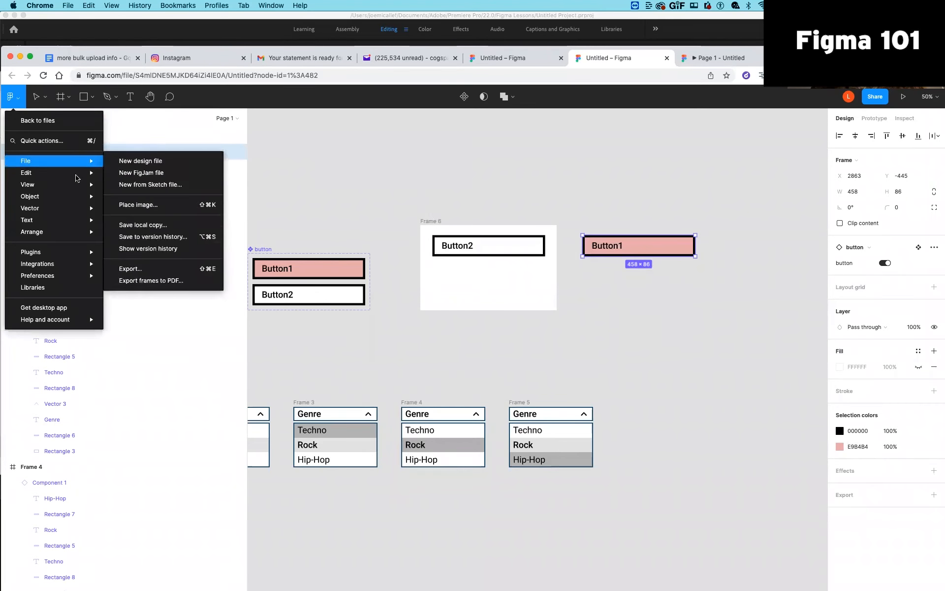
mouse_move(73, 174)
mouse_move(78, 198)
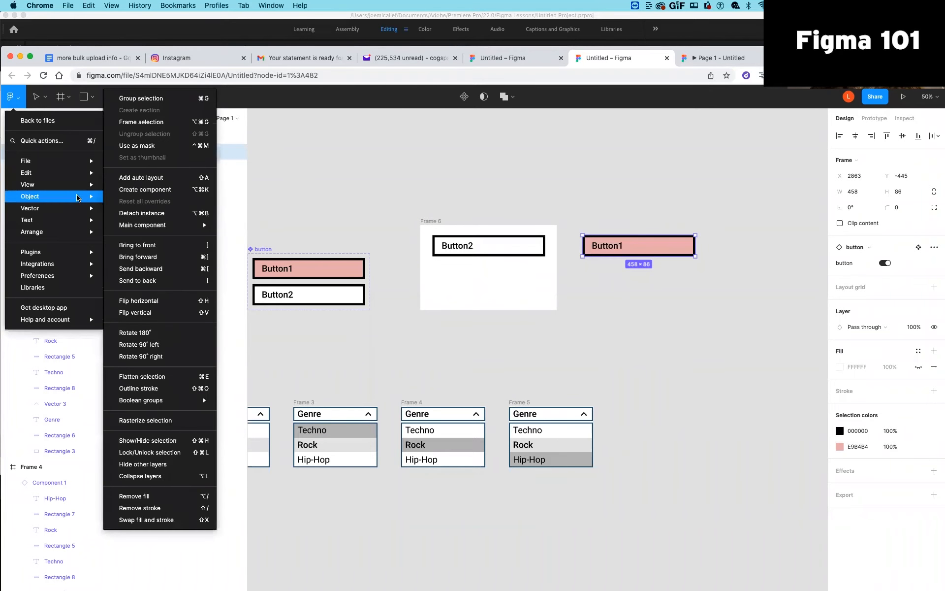
click(150, 130)
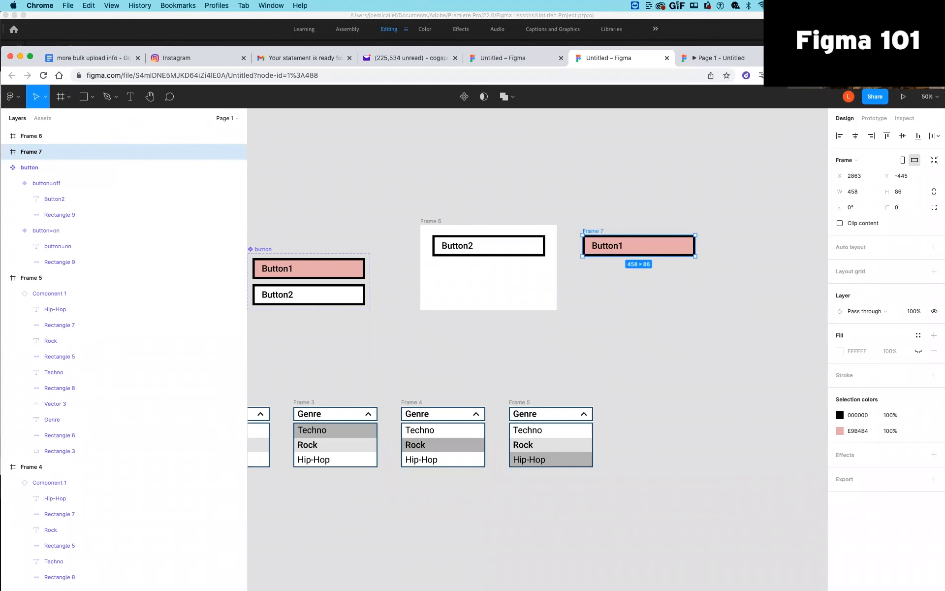
Step: Connect the Button2 instance to Frame 7 with an on-click prototype interaction set to Swap overlay
click(874, 118)
click(462, 246)
drag(545, 245, 595, 247)
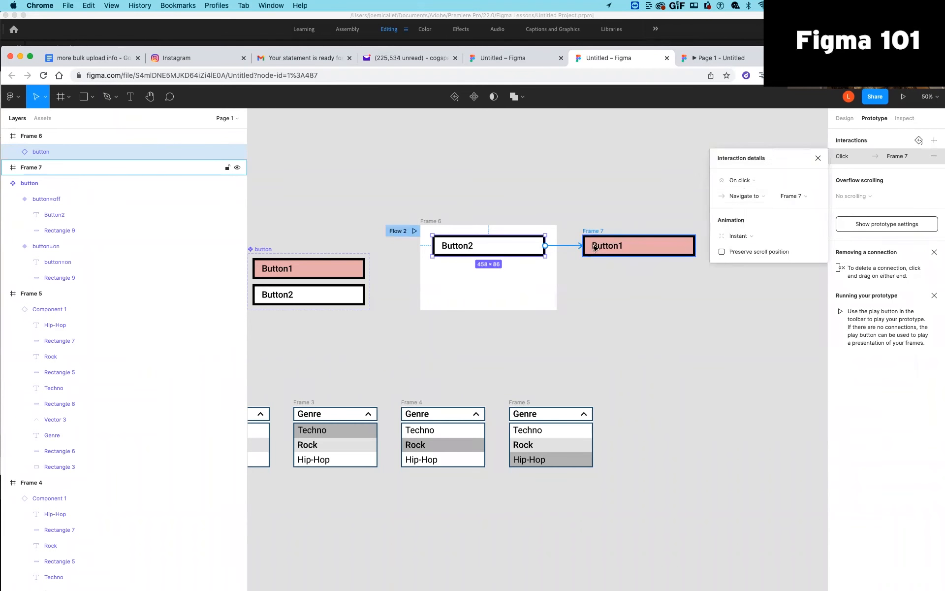
click(756, 197)
click(753, 239)
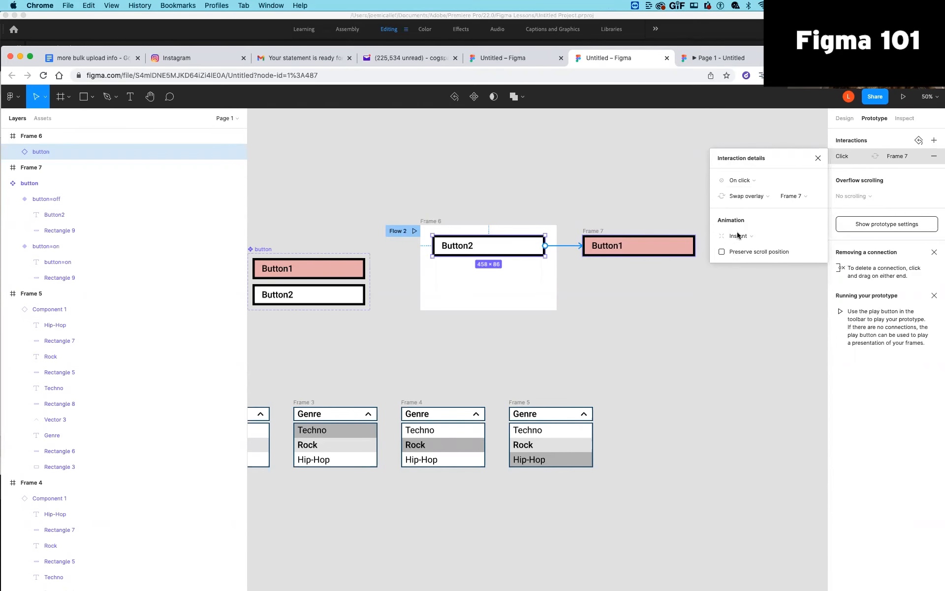
Step: Play the prototype to test the Button2 click interaction, and return to the design file
click(903, 99)
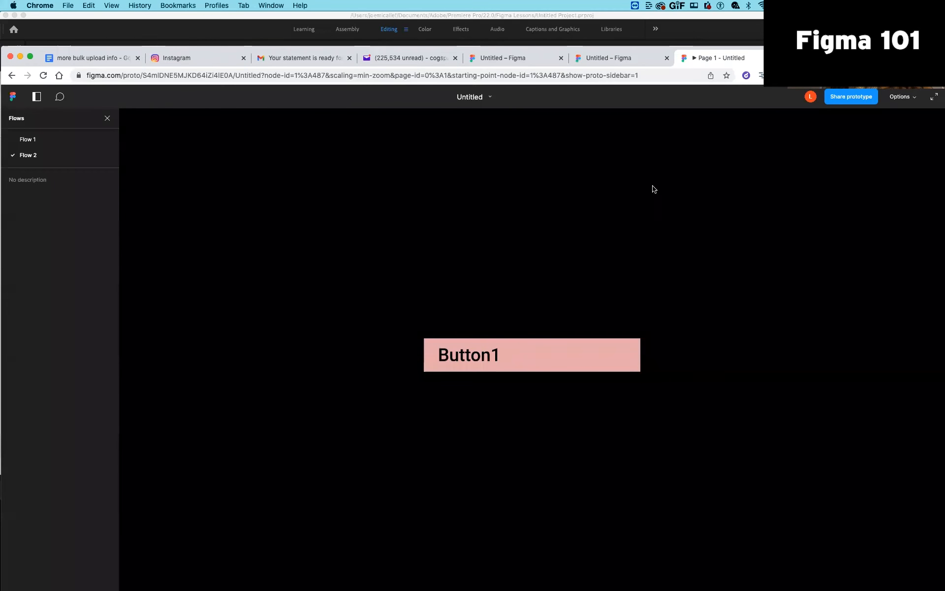
click(607, 56)
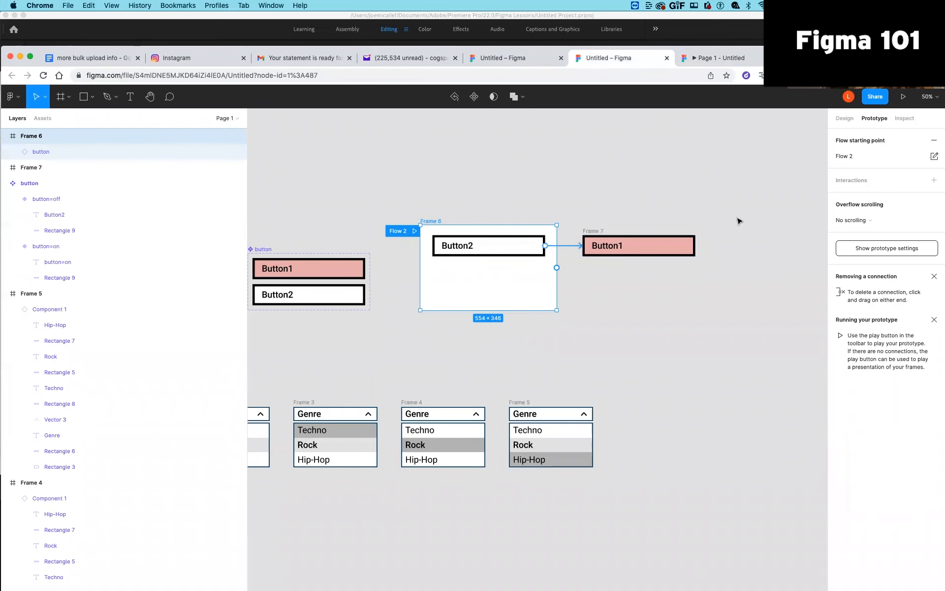
Step: Change the Button2 instance's on-click interaction with Frame 7 to Open overlay
click(565, 245)
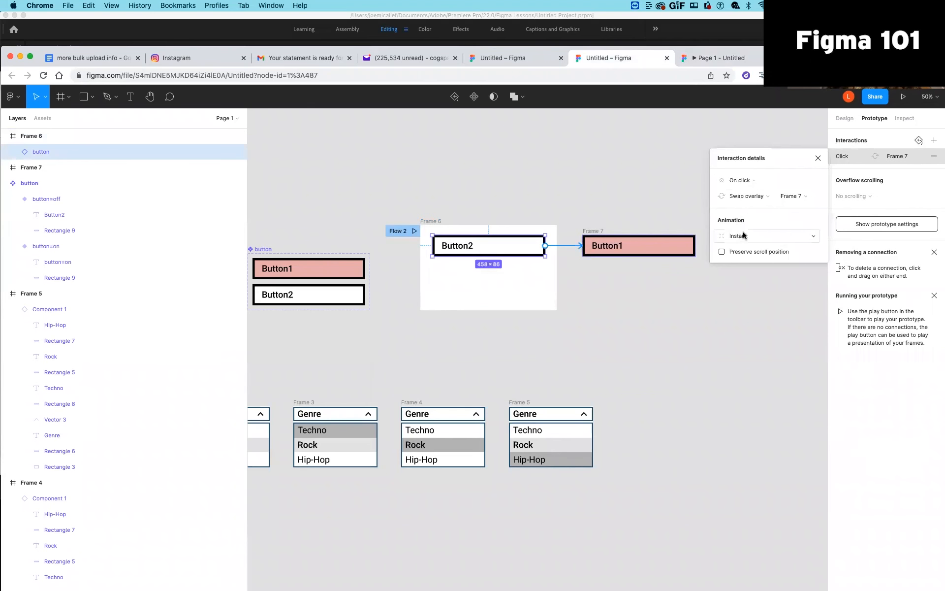
click(748, 196)
click(750, 190)
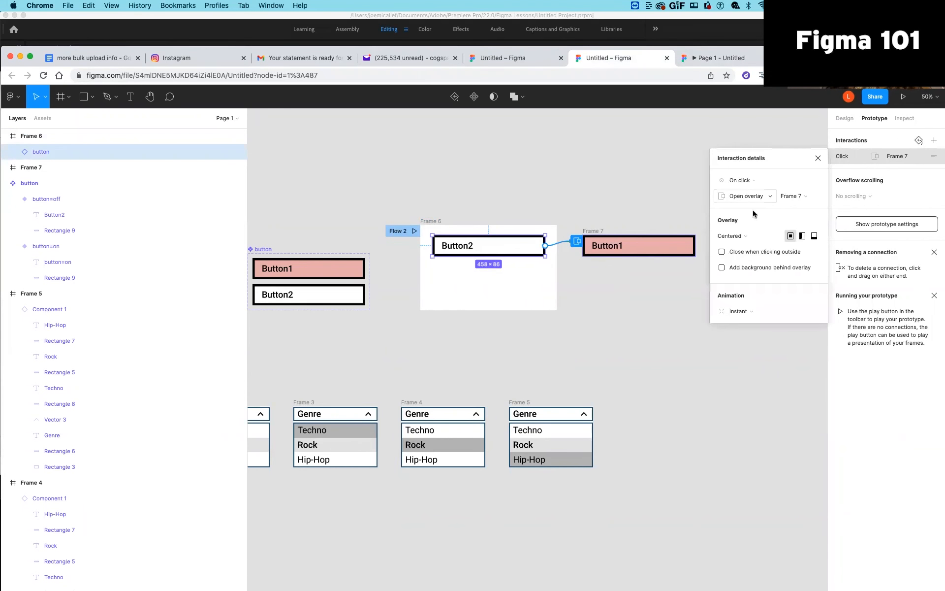
Step: Set the Button2 instance's overlay position to Manual, test the click interaction by playing Flow 2, and return to the design file
click(735, 236)
click(737, 327)
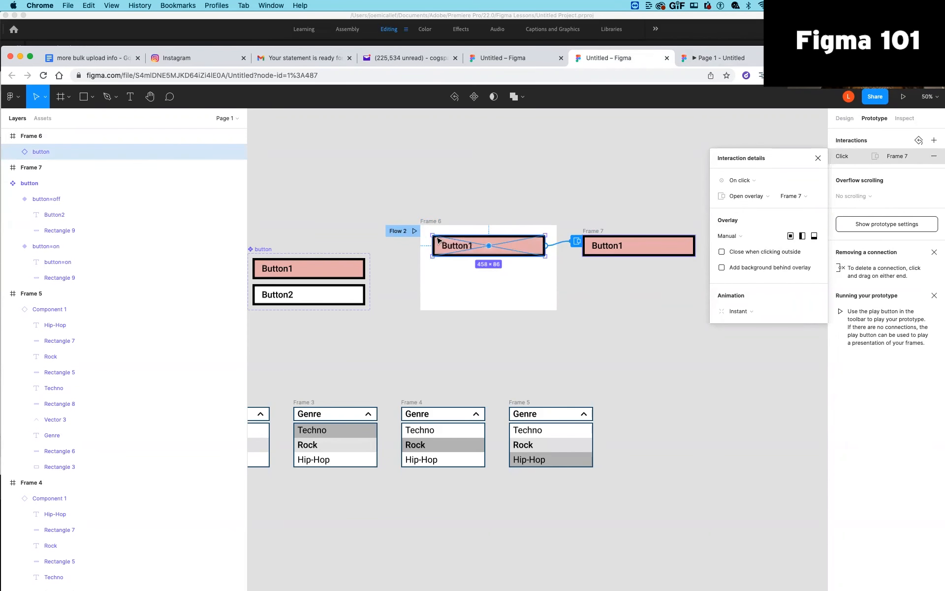
click(413, 232)
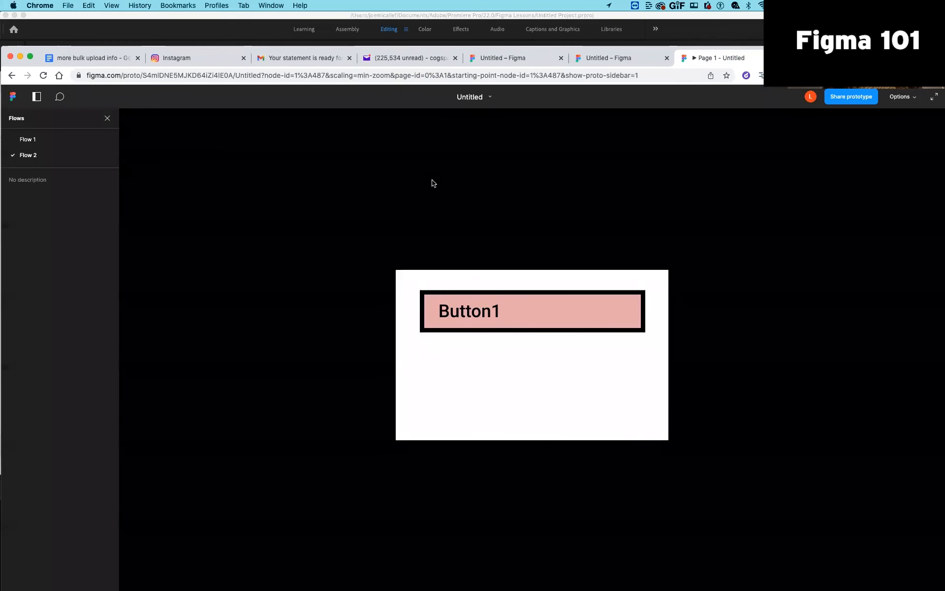
click(613, 58)
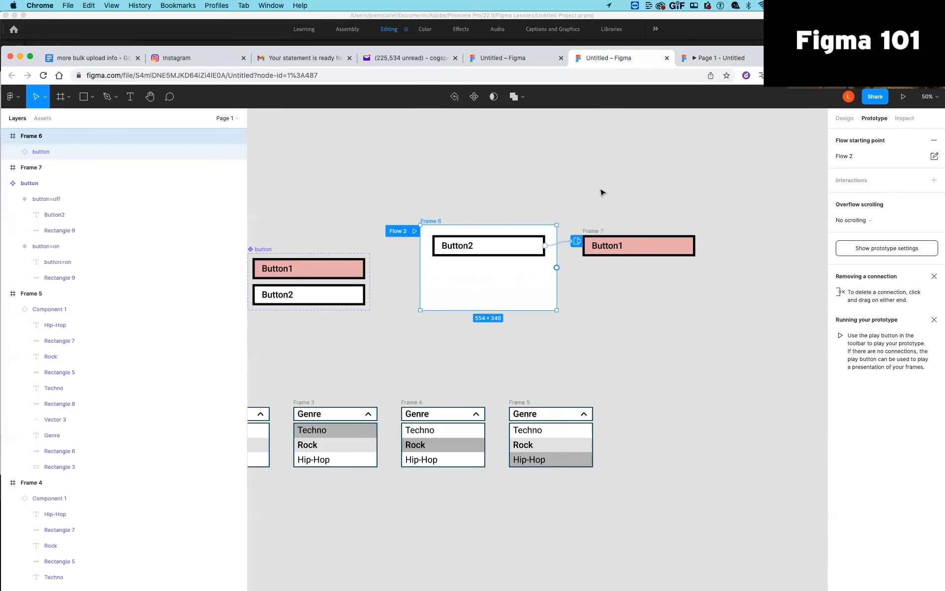
Step: Add an on-click prototype interaction to Frame 7 with its action set to Close overlay
click(605, 247)
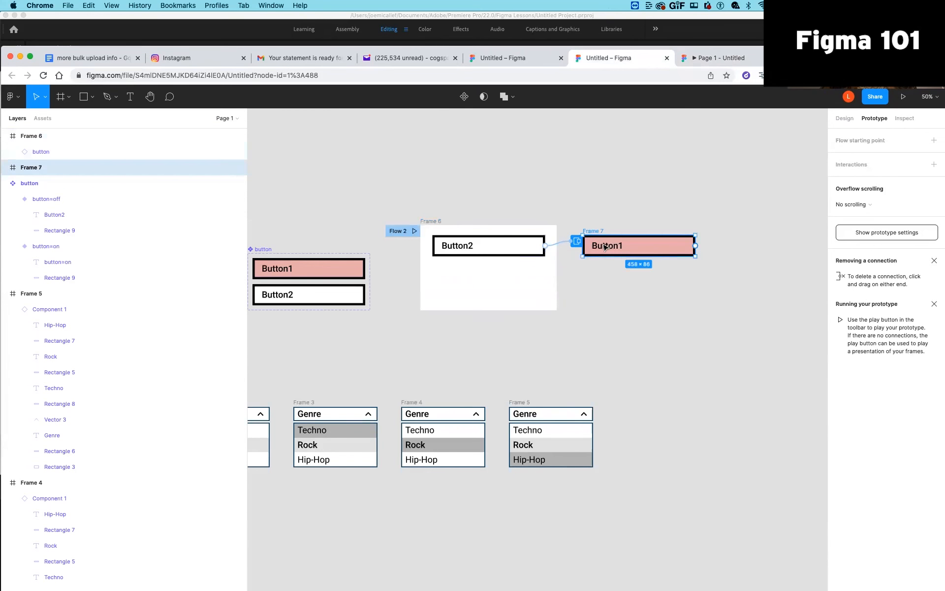
drag(696, 246, 556, 275)
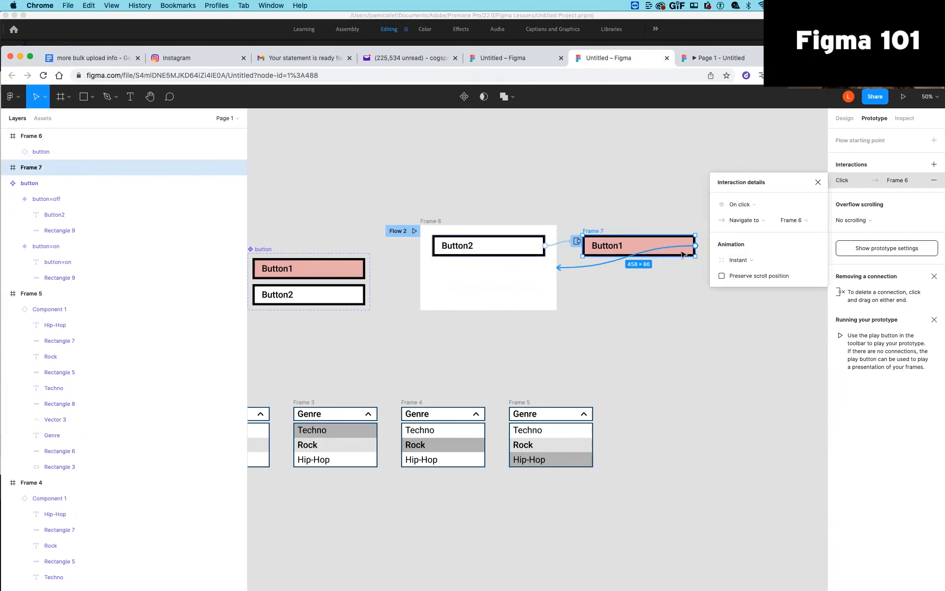
click(746, 221)
click(750, 275)
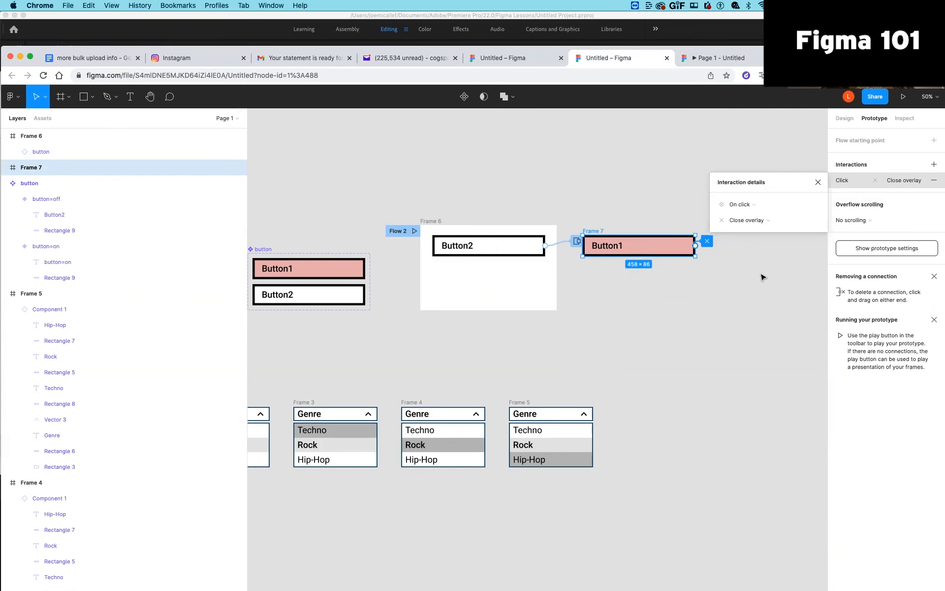